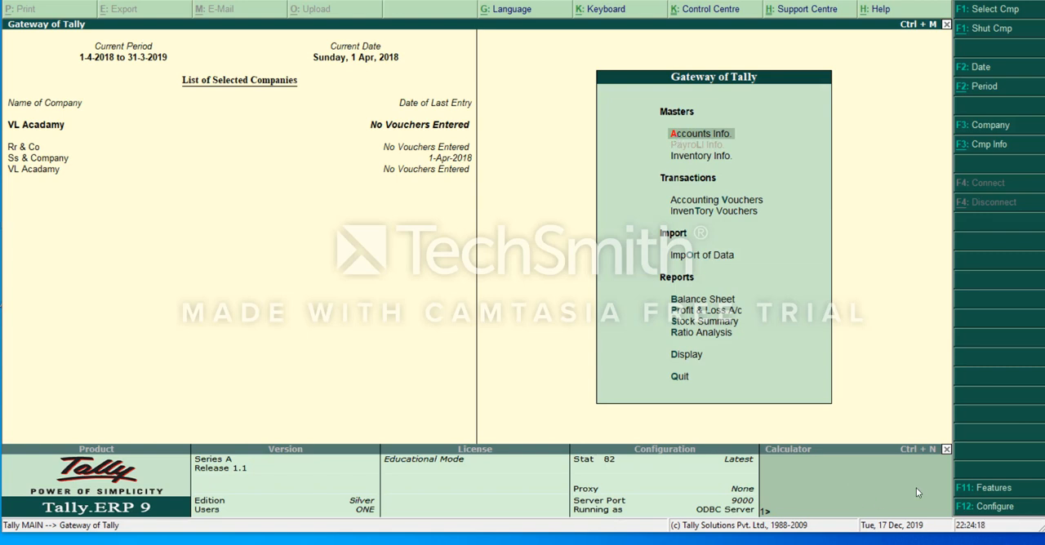
Set Show Statutory Details to Yes in the Payroll Configuration.
{"action": "left_click", "coordinate": [988, 508]}
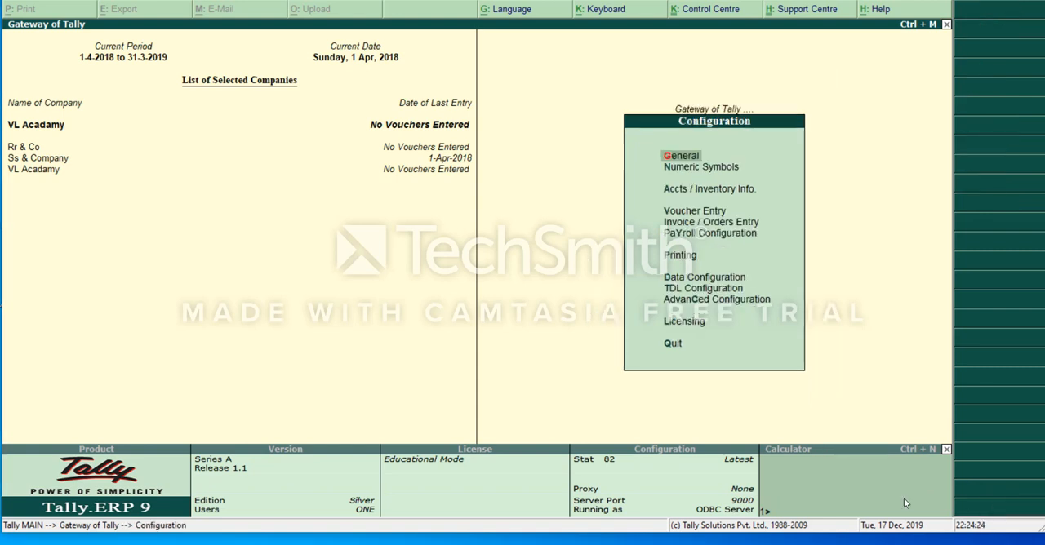
{"action": "left_click", "coordinate": [722, 235]}
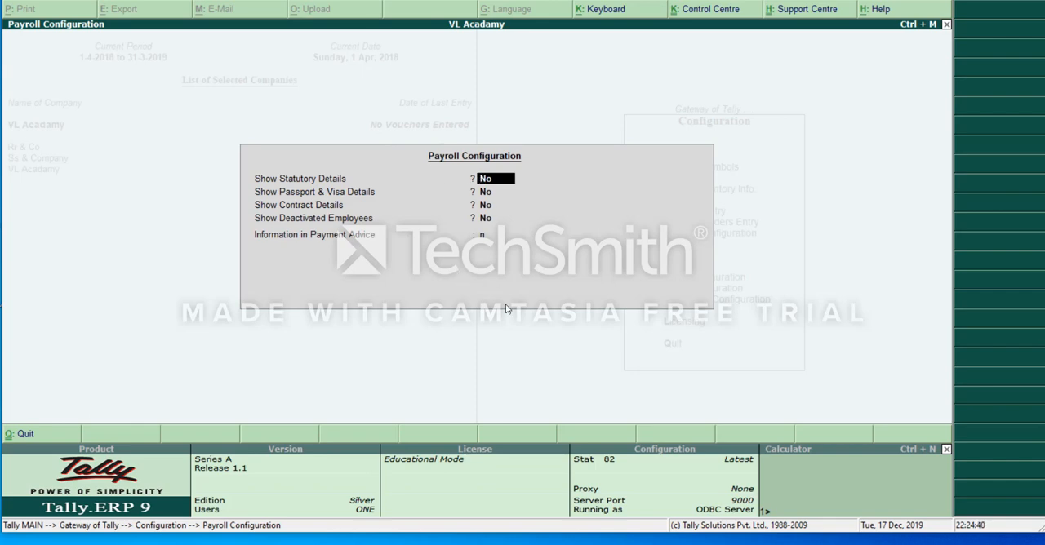
{"action": "type", "text": "y"}
{"action": "key", "text": "Return"}
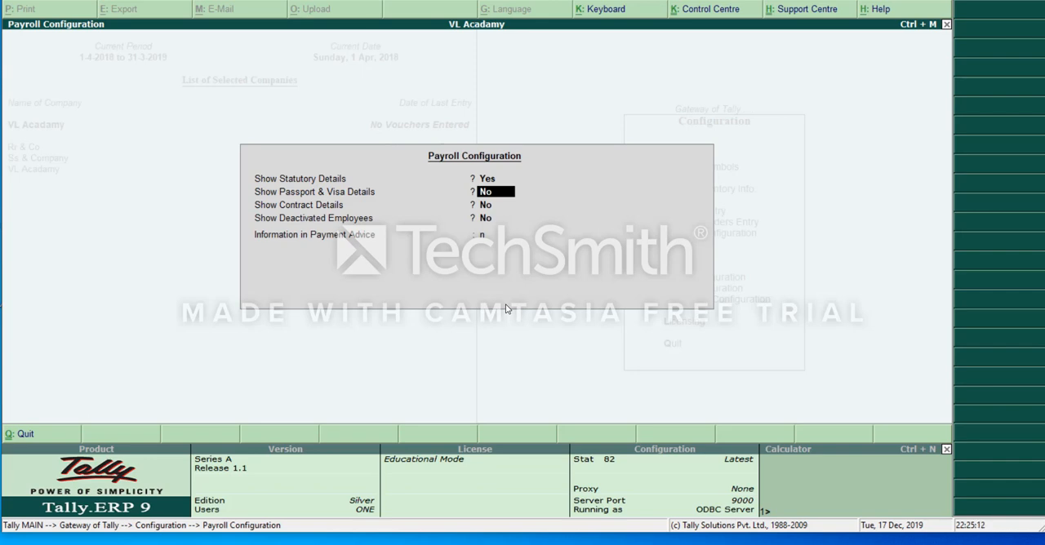
Set Show Contract Details to Yes, clear Information in Payment Advice, and leave the configuration screens.
{"action": "key", "text": "Return"}
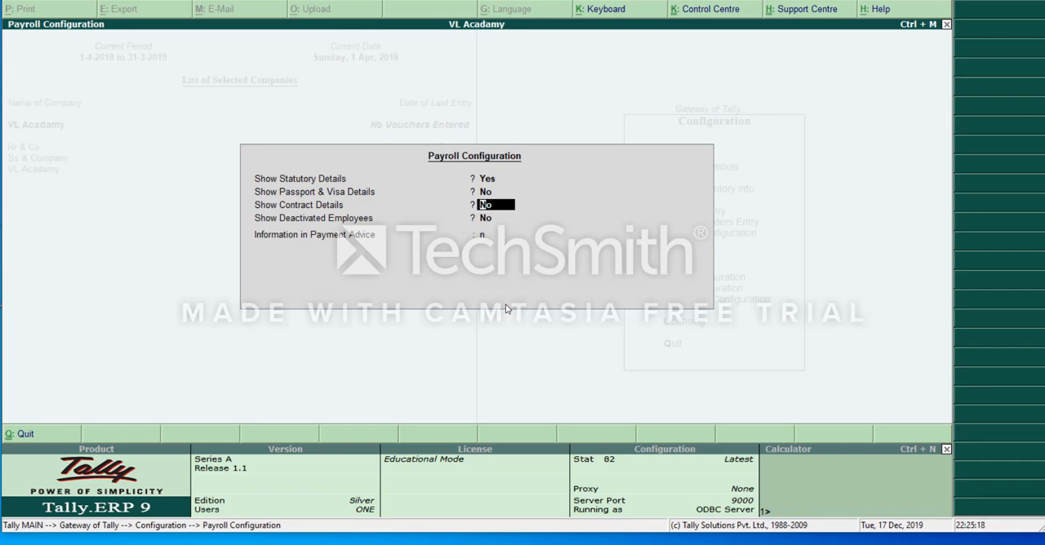
{"action": "type", "text": "y"}
{"action": "key", "text": "Return"}
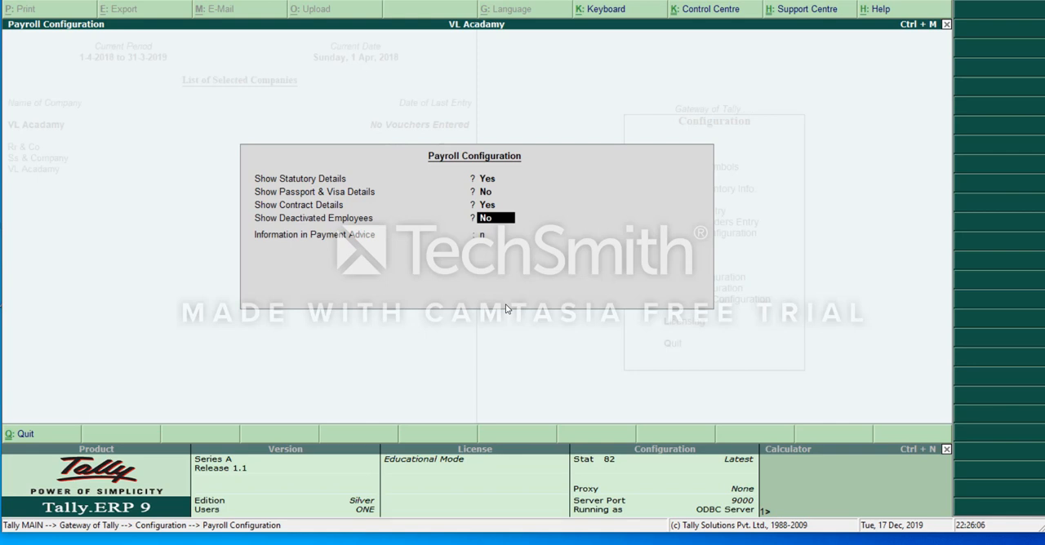
{"action": "key", "text": "Return"}
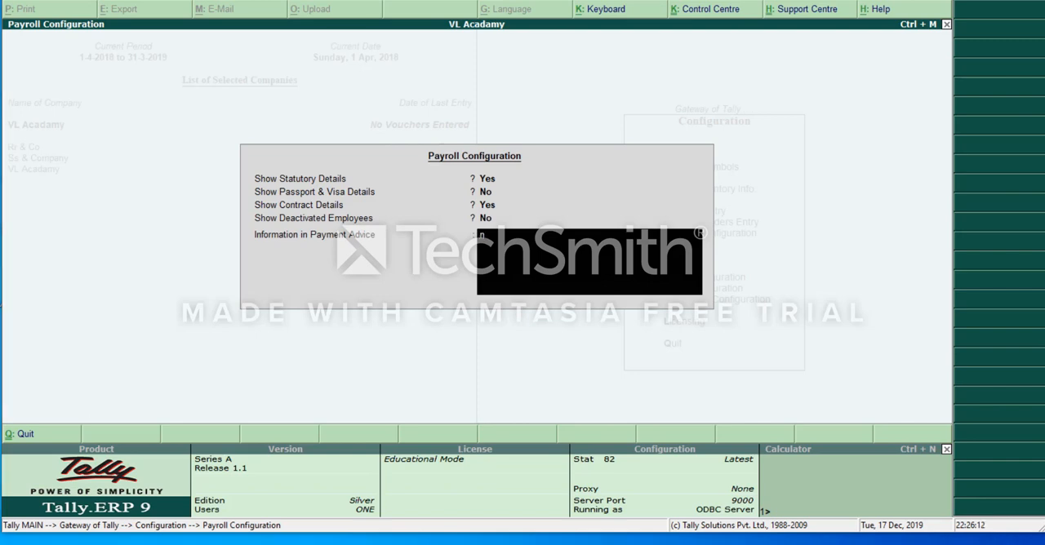
{"action": "left_click", "coordinate": [866, 544]}
{"action": "left_click", "coordinate": [990, 506]}
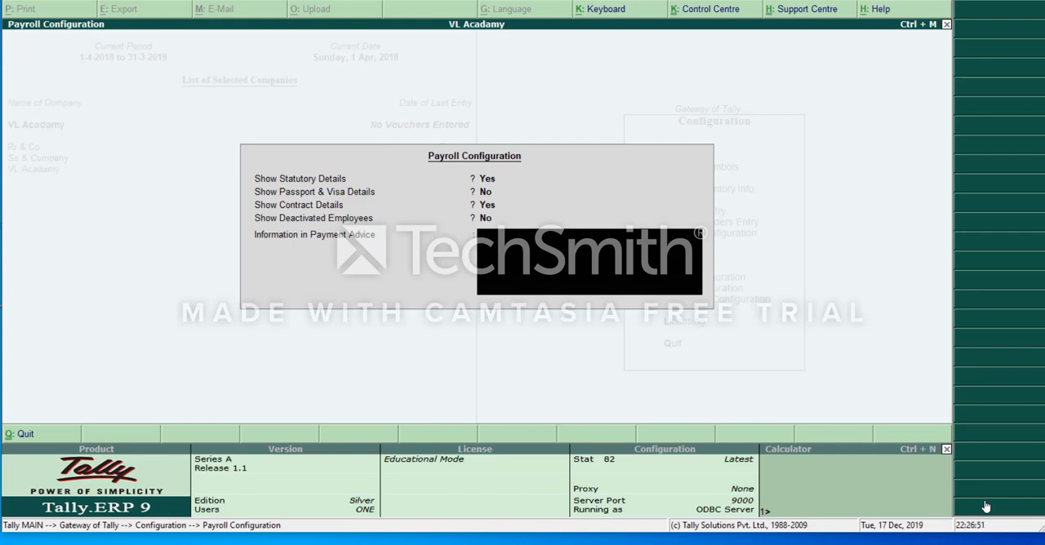
{"action": "key", "text": "Escape"}
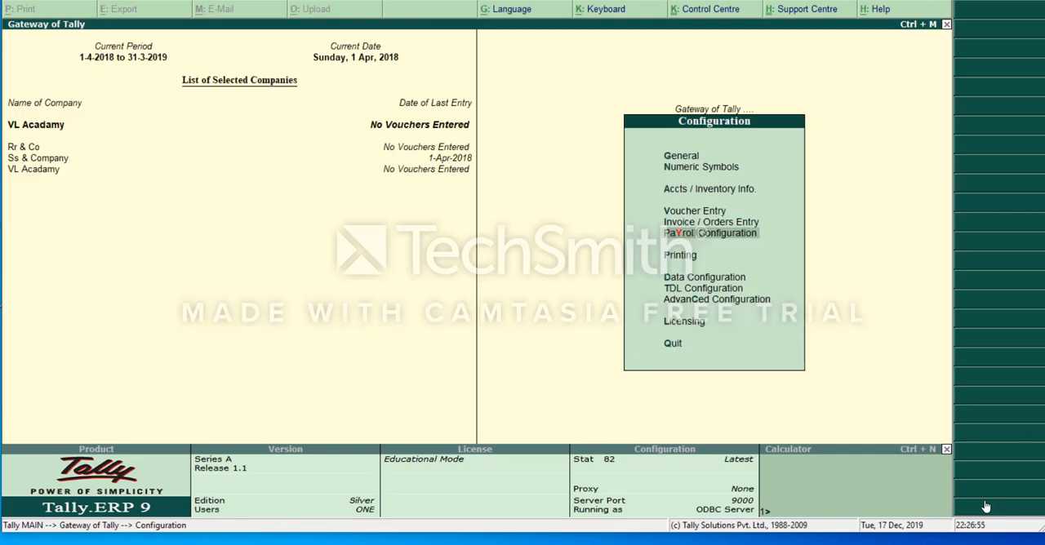
{"action": "key", "text": "Escape"}
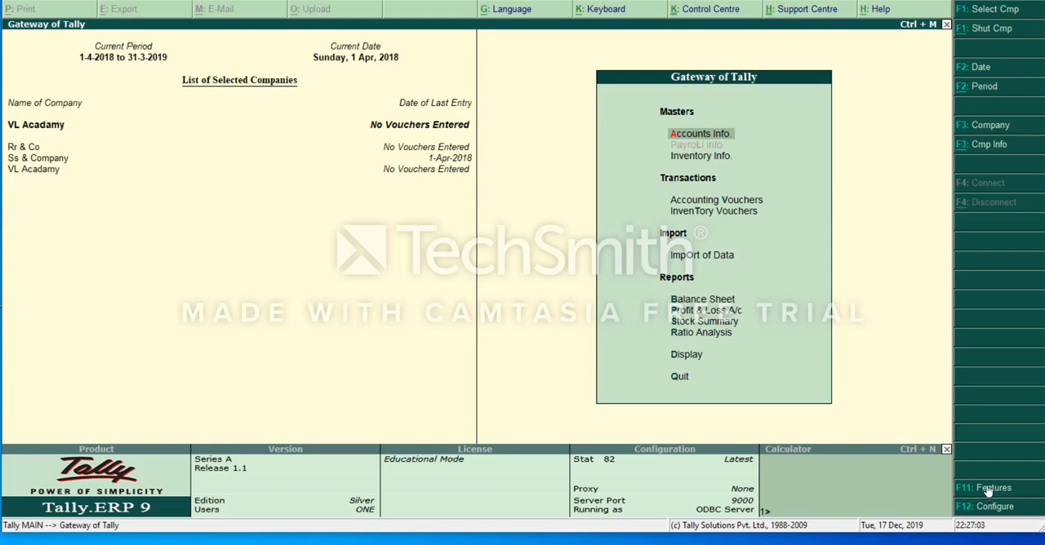
Set Maintain Payroll to Yes in the Accounting Features of the company VL Acadamy.
{"action": "left_click", "coordinate": [988, 488]}
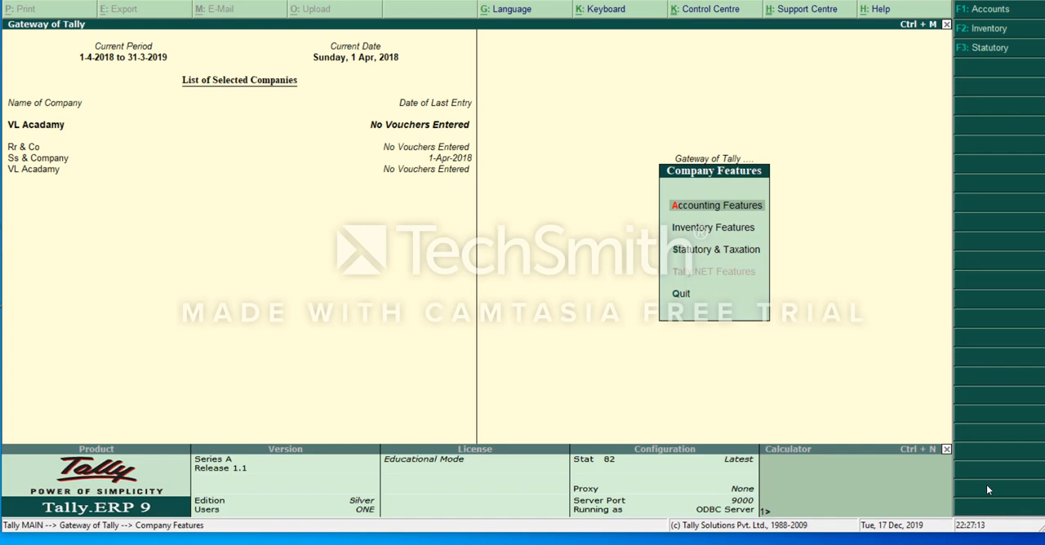
{"action": "left_click", "coordinate": [704, 205]}
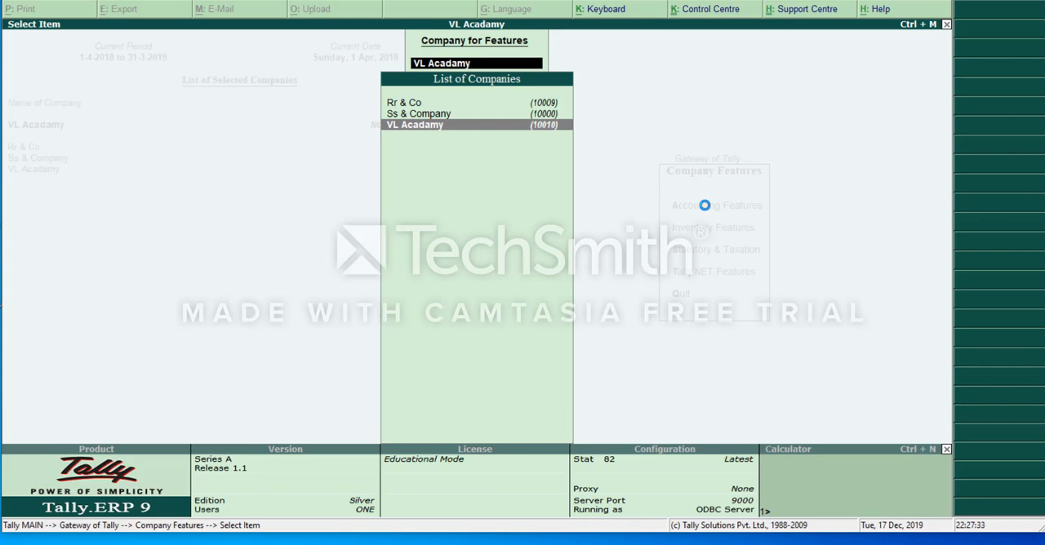
{"action": "key", "text": "Return"}
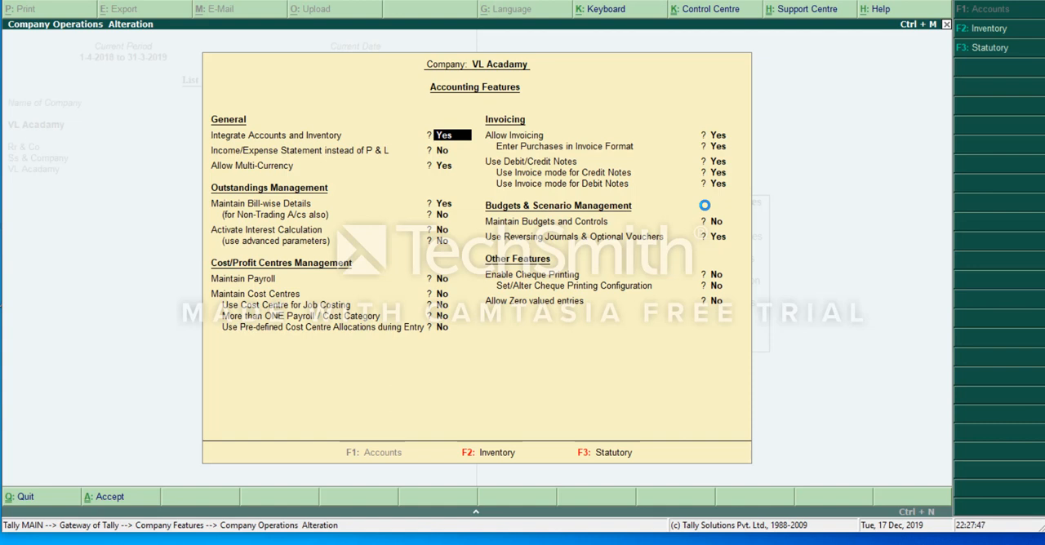
{"action": "key", "text": "Return"}
{"action": "key", "text": "Return"}
{"action": "key", "text": "Return"}
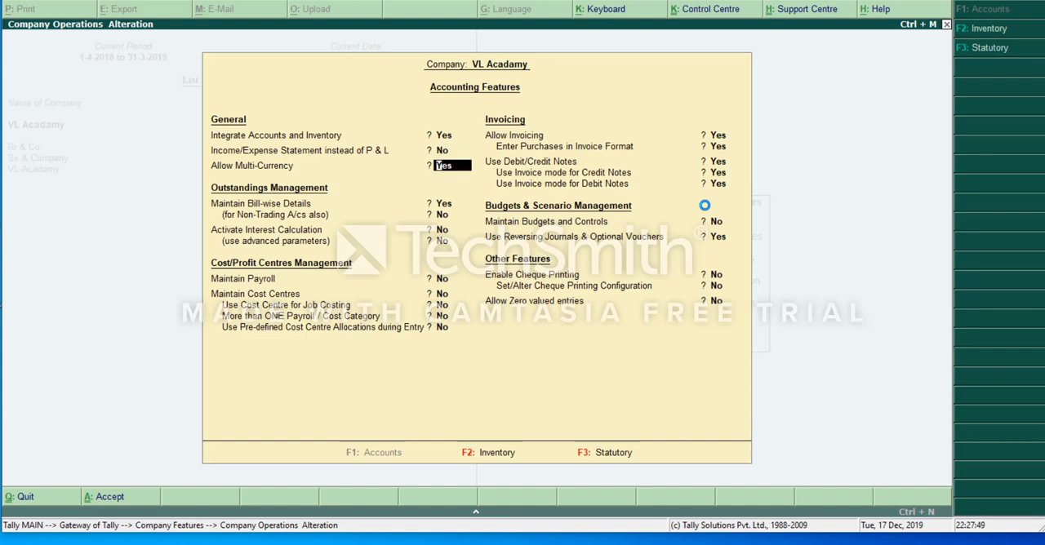
{"action": "key", "text": "Return"}
{"action": "key", "text": "Return"}
{"action": "key", "text": "Return"}
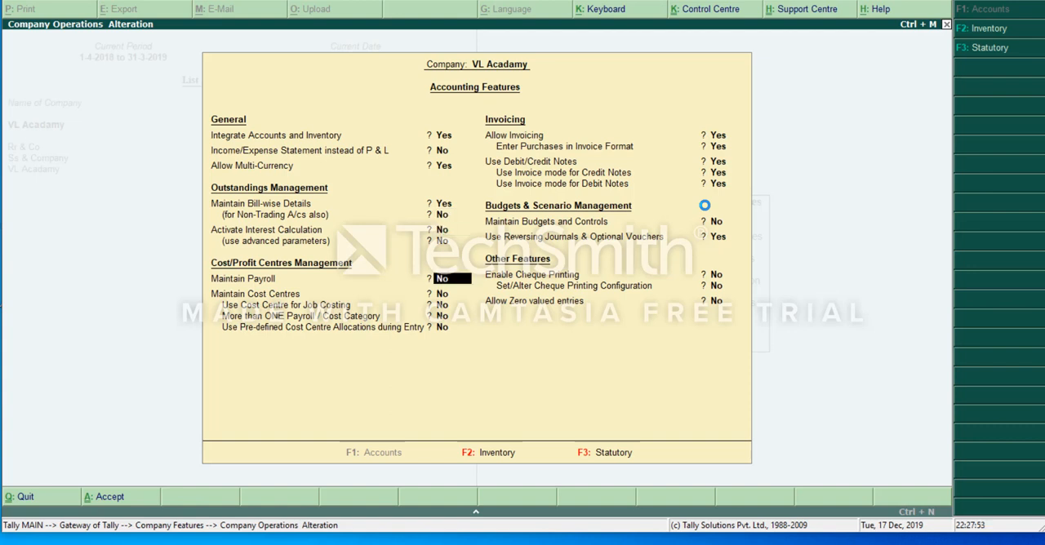
{"action": "type", "text": "y"}
{"action": "key", "text": "Return"}
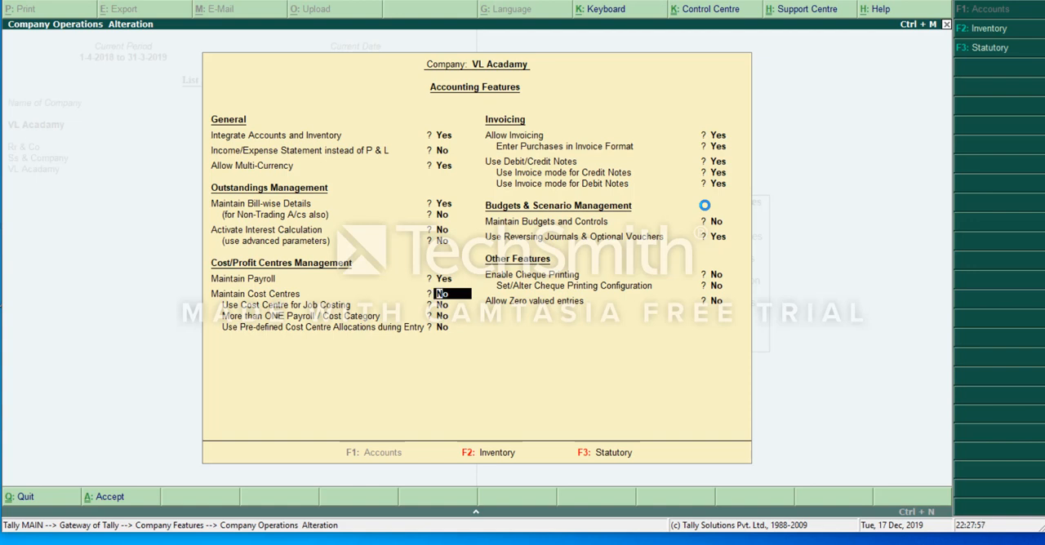
Set More than ONE Payroll / Cost Category to Yes and accept the Accounting Features.
{"action": "key", "text": "Return"}
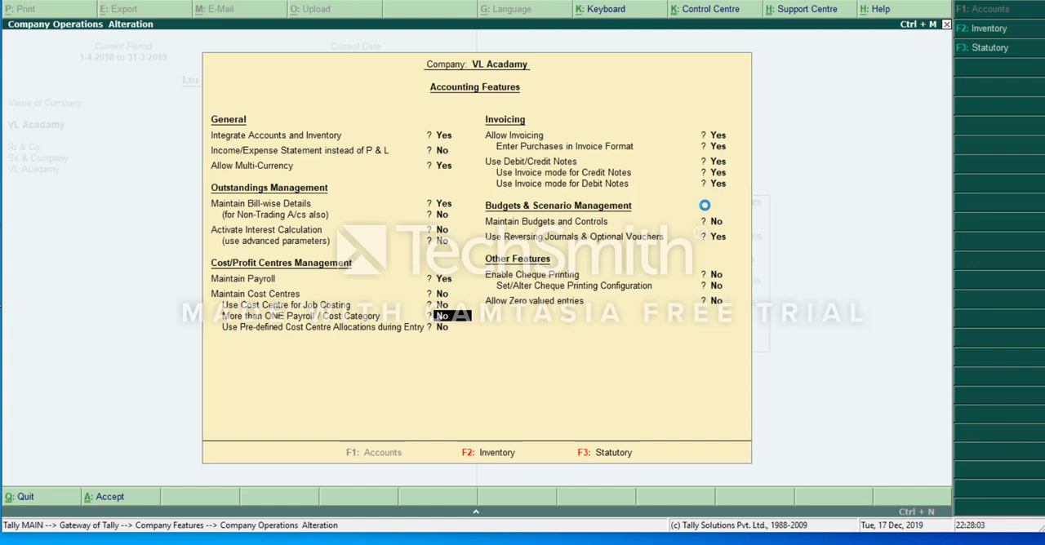
{"action": "type", "text": "y"}
{"action": "key", "text": "Return"}
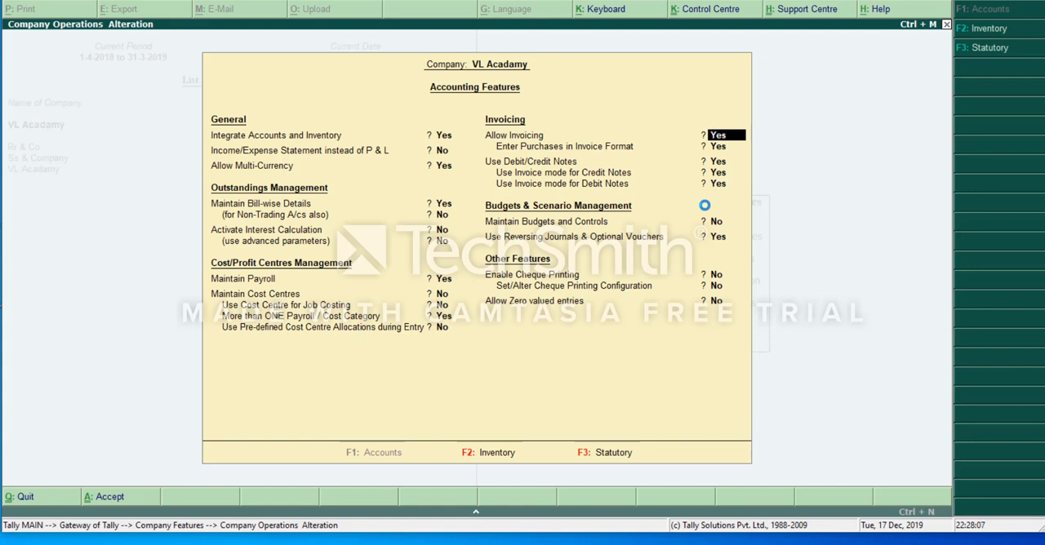
{"action": "key", "text": "Return"}
{"action": "key", "text": "Return"}
{"action": "key", "text": "Return"}
{"action": "key", "text": "Return"}
{"action": "key", "text": "Return"}
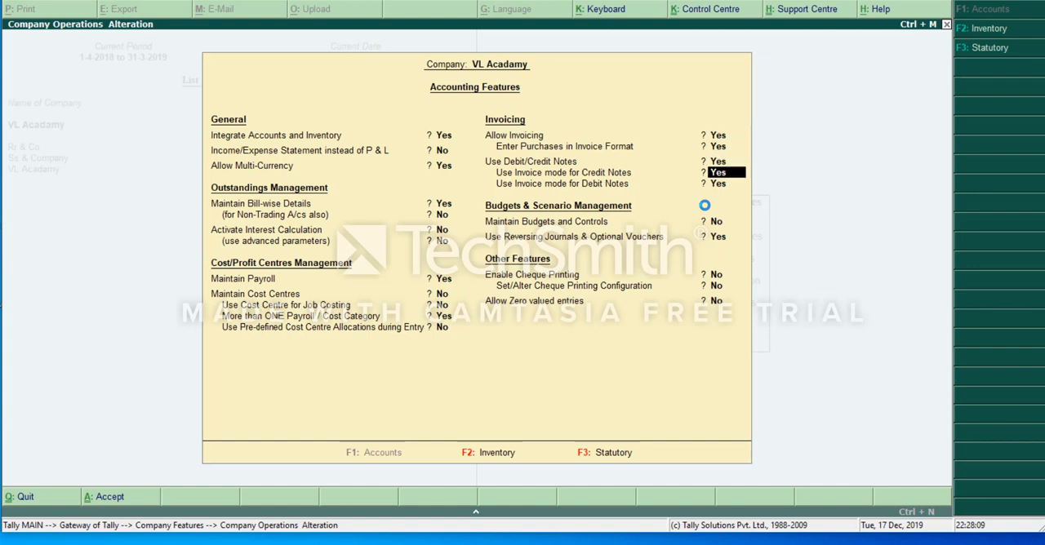
{"action": "key", "text": "Return"}
{"action": "key", "text": "Return"}
{"action": "key", "text": "Return"}
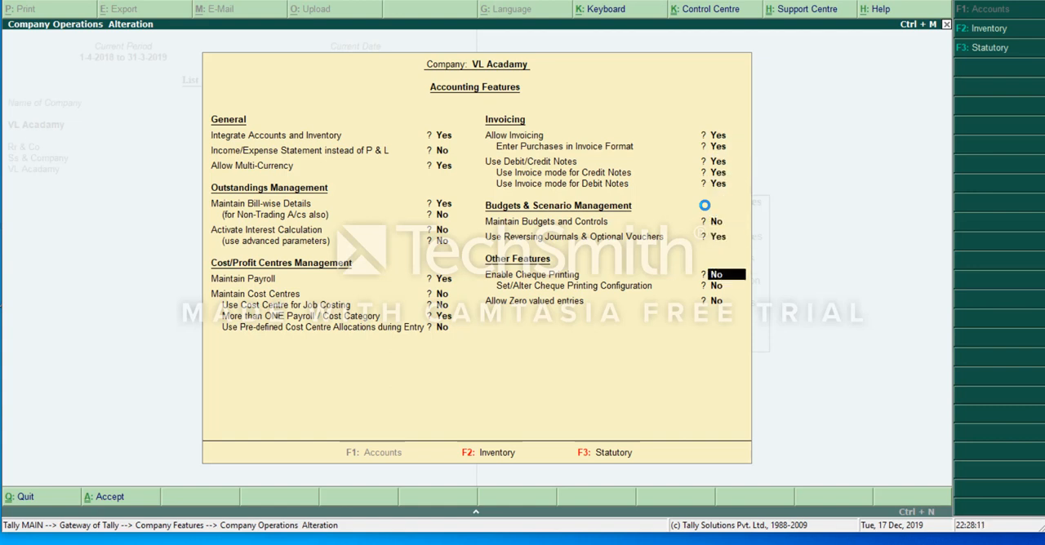
{"action": "key", "text": "Return"}
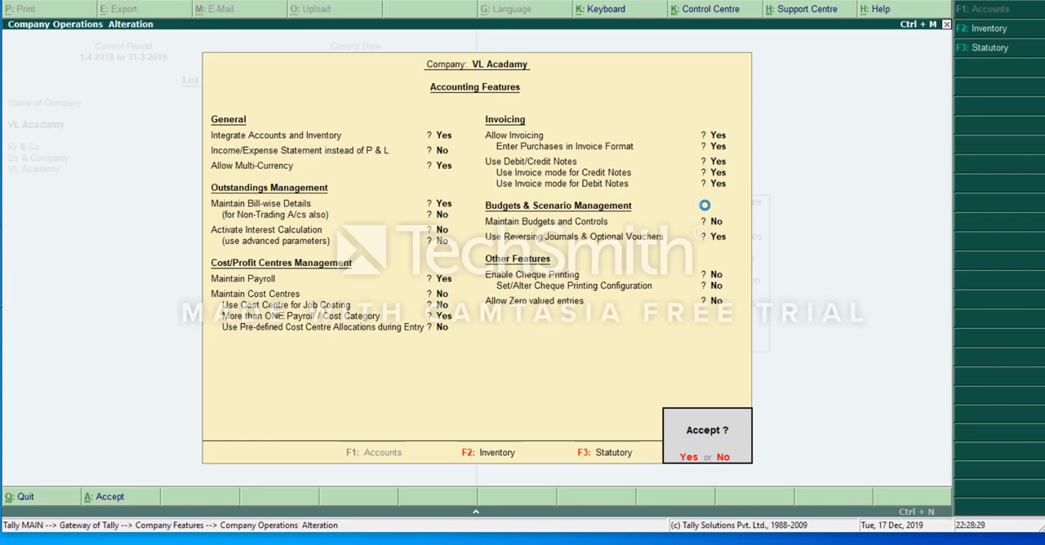
{"action": "key", "text": "Return"}
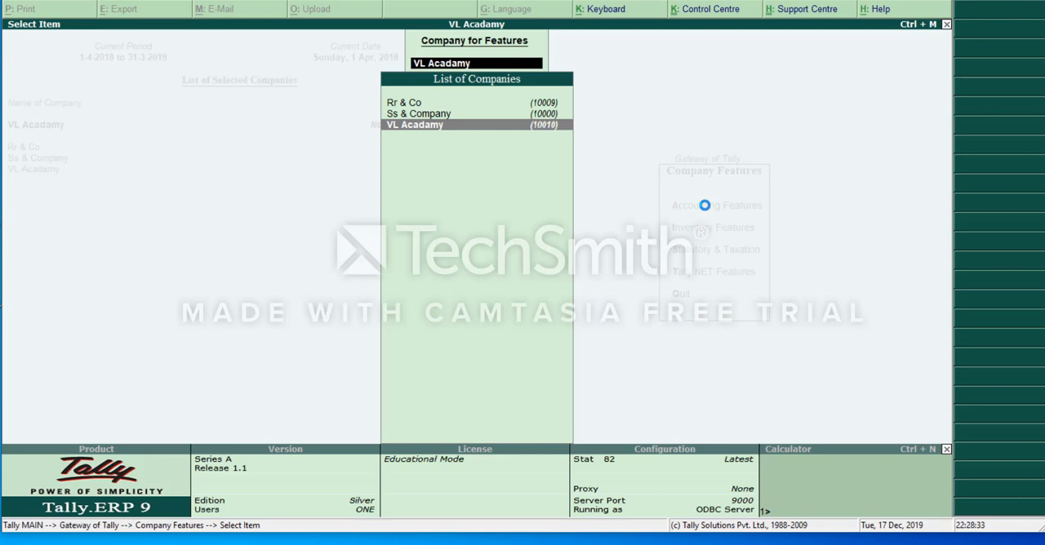
Exit the company features without further changes and return to the Gateway of Tally.
{"action": "key", "text": "Return"}
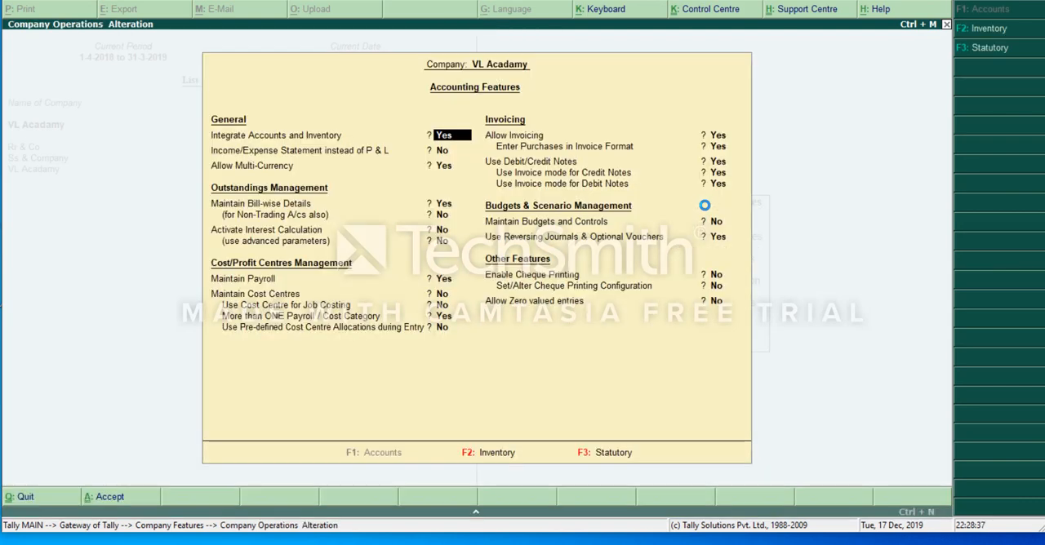
{"action": "key", "text": "Escape"}
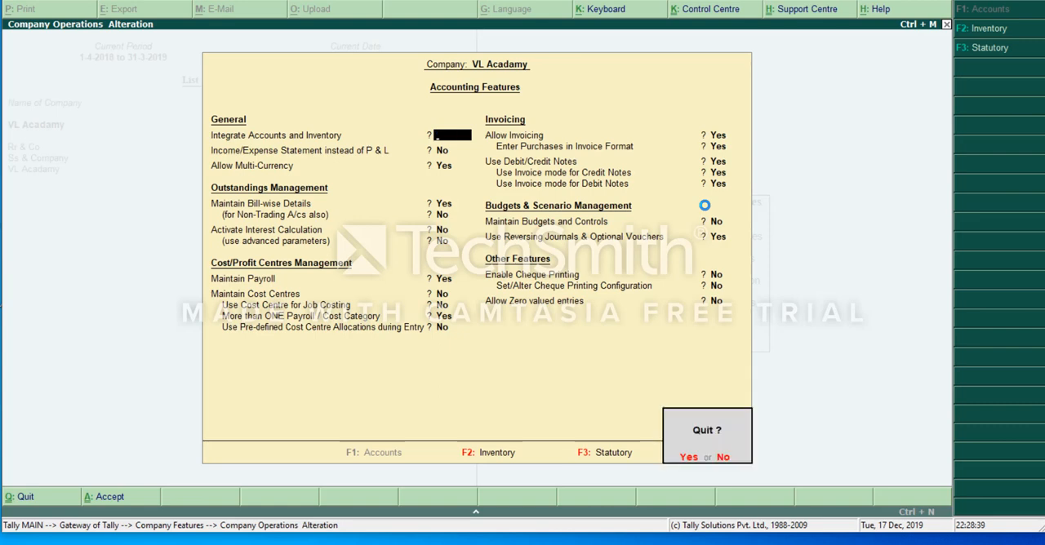
{"action": "key", "text": "Return"}
{"action": "key", "text": "Escape"}
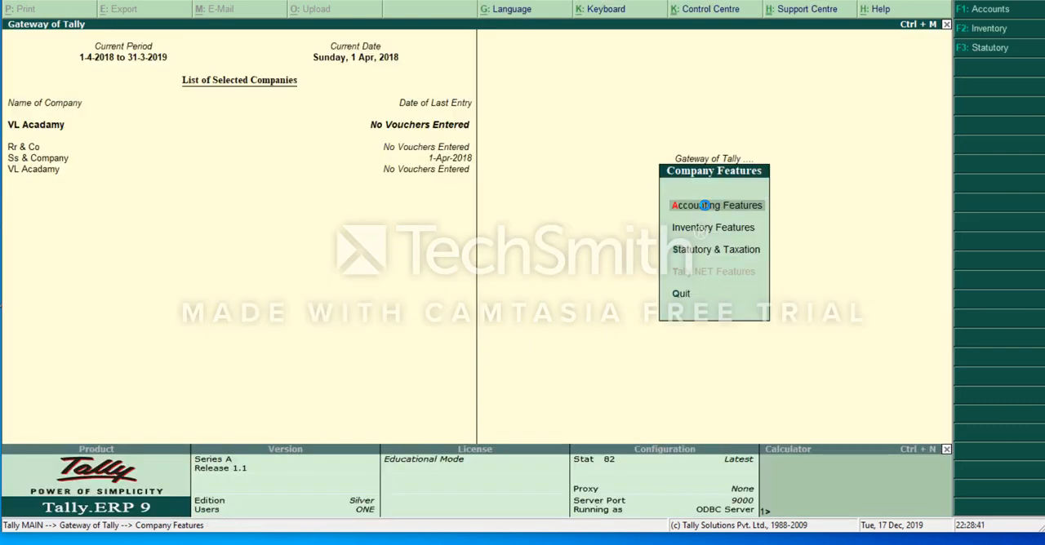
{"action": "key", "text": "Escape"}
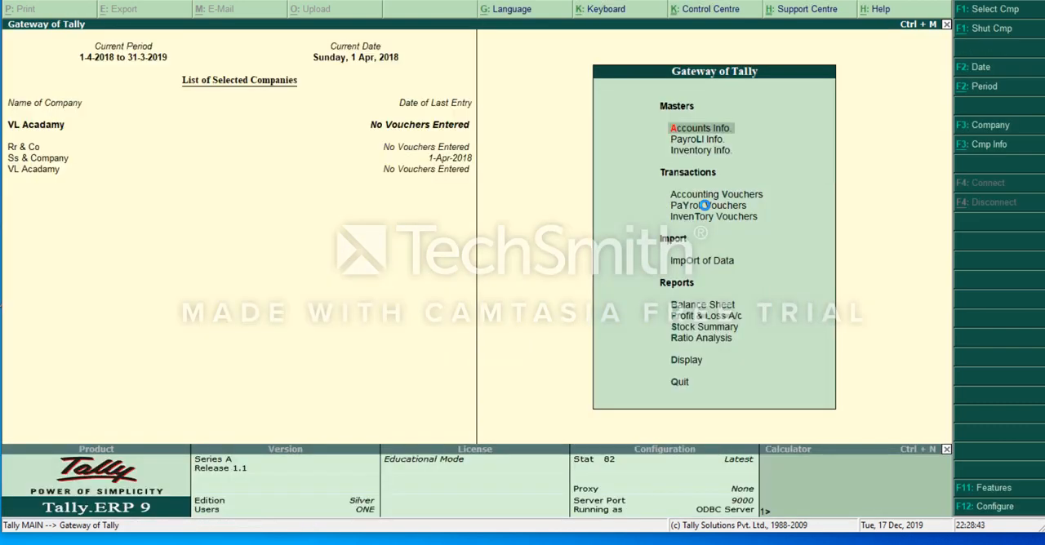